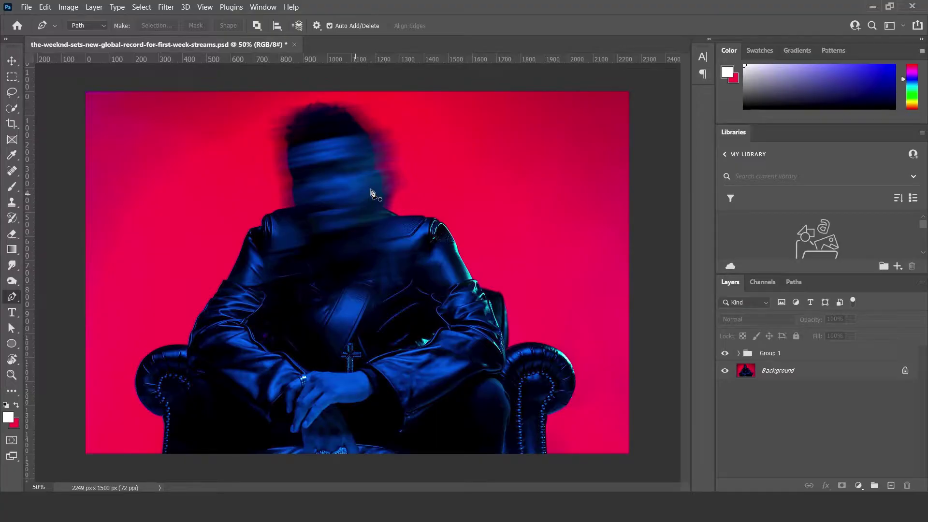
Step: Toggle Group 1's visibility to compare, leaving the blurred-head group hidden
left_click(725, 354)
left_click(725, 355)
left_click(725, 354)
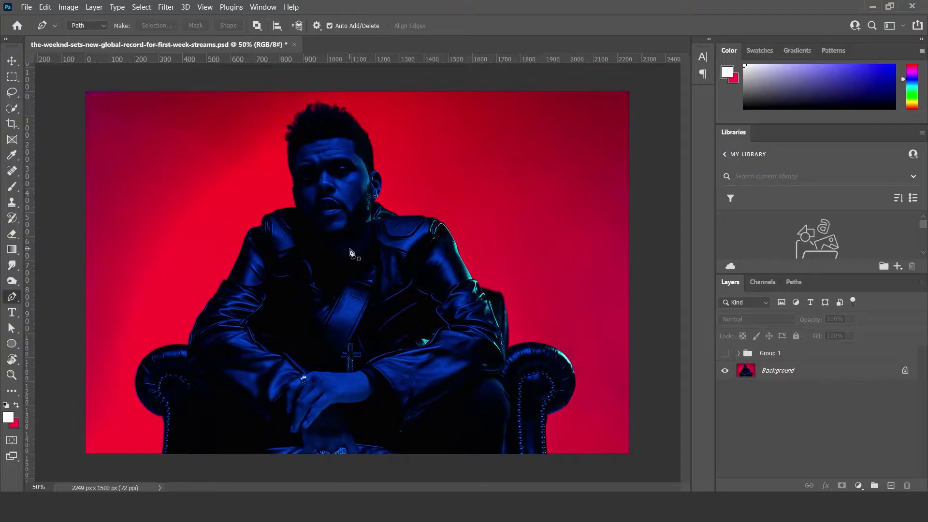
Step: Quick-select the seated man, his hands and the armchair on the Background layer
left_click(12, 108)
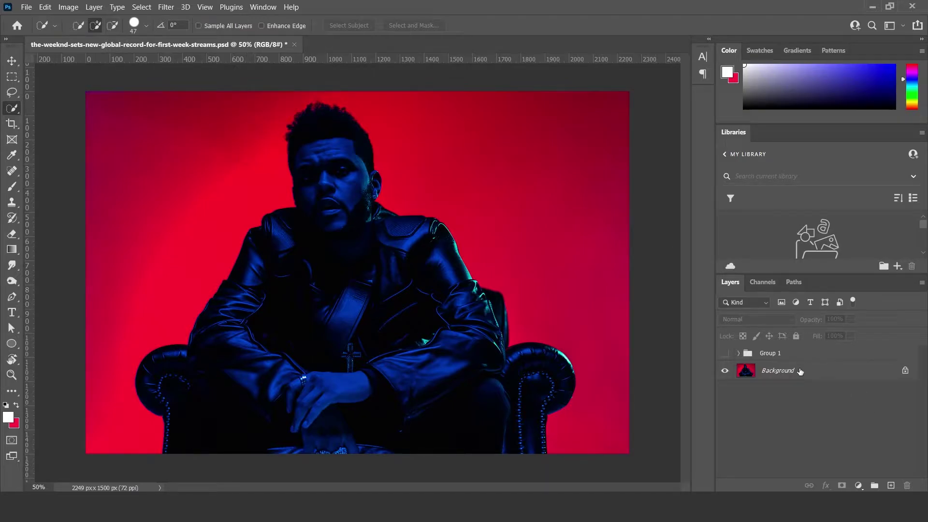
left_click(800, 371)
mouse_move(307, 133)
left_mouse_down()
mouse_move(332, 131)
mouse_move(343, 240)
mouse_move(492, 331)
mouse_move(491, 305)
mouse_move(496, 371)
mouse_move(547, 373)
left_mouse_up()
mouse_move(482, 420)
left_mouse_down()
mouse_move(298, 408)
mouse_move(220, 388)
mouse_move(469, 351)
mouse_move(555, 358)
mouse_move(567, 369)
mouse_move(487, 355)
left_mouse_up()
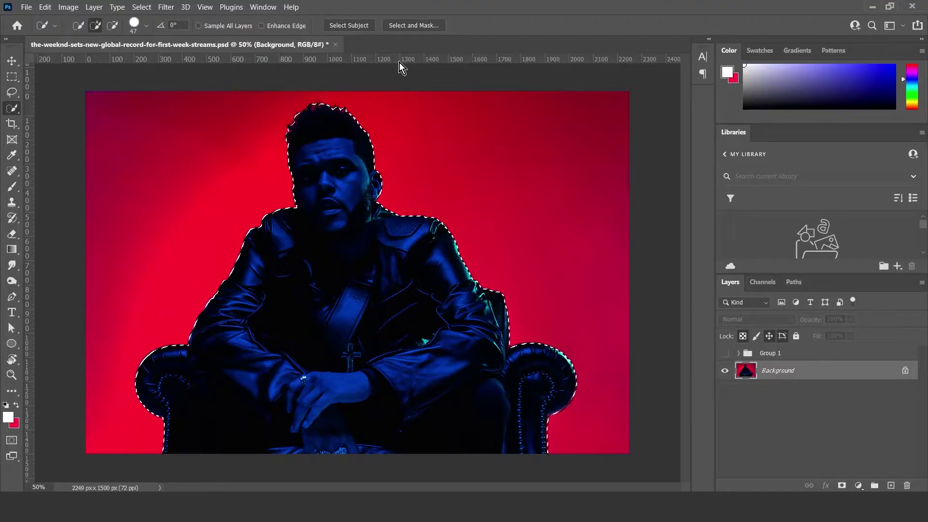
Step: Refine the figure's selection in Select and Mask with Smooth 21 and Contrast 22%
left_click(427, 30)
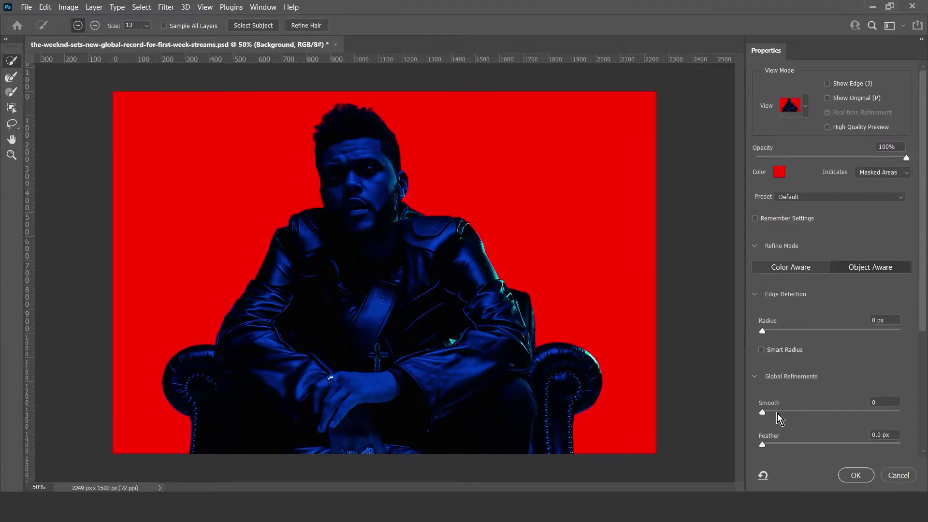
left_click_drag(777, 413, 791, 412)
scroll(831, 391, "down", 2)
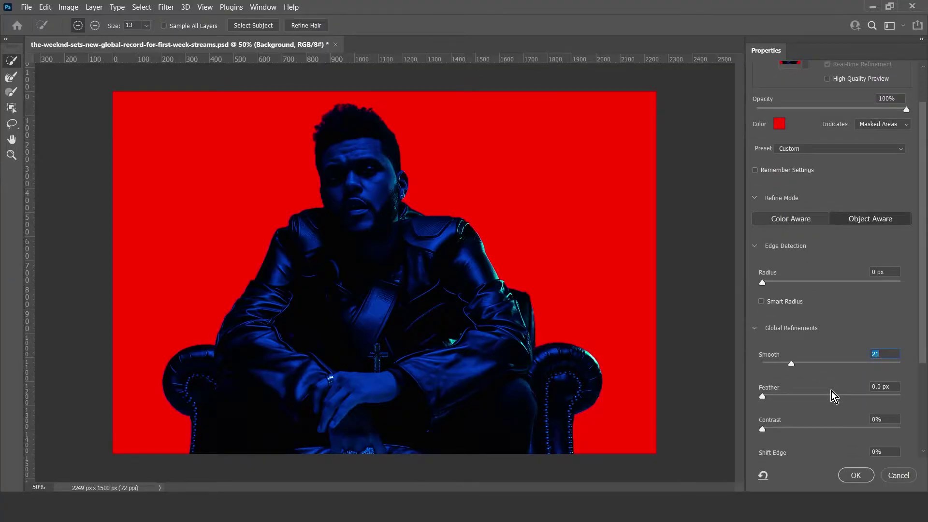
scroll(832, 394, "down", 2)
left_click_drag(763, 380, 795, 384)
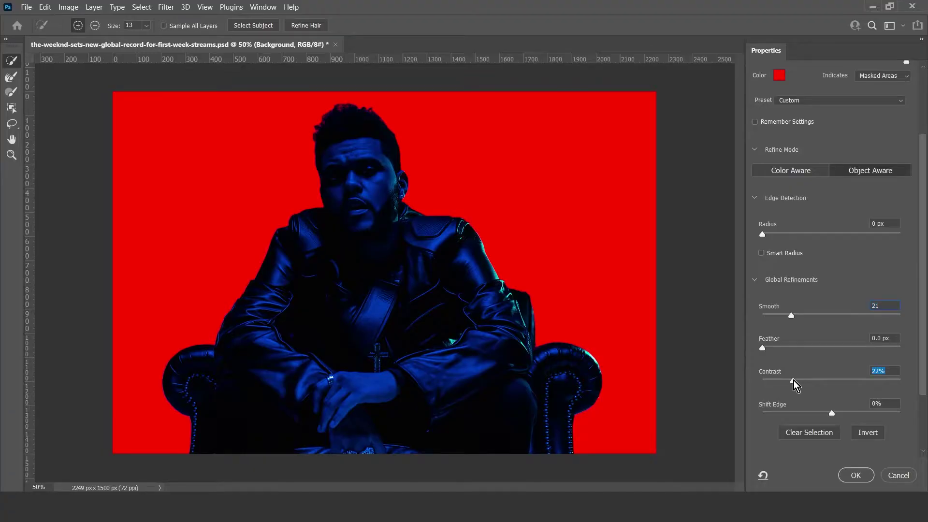
left_click(867, 475)
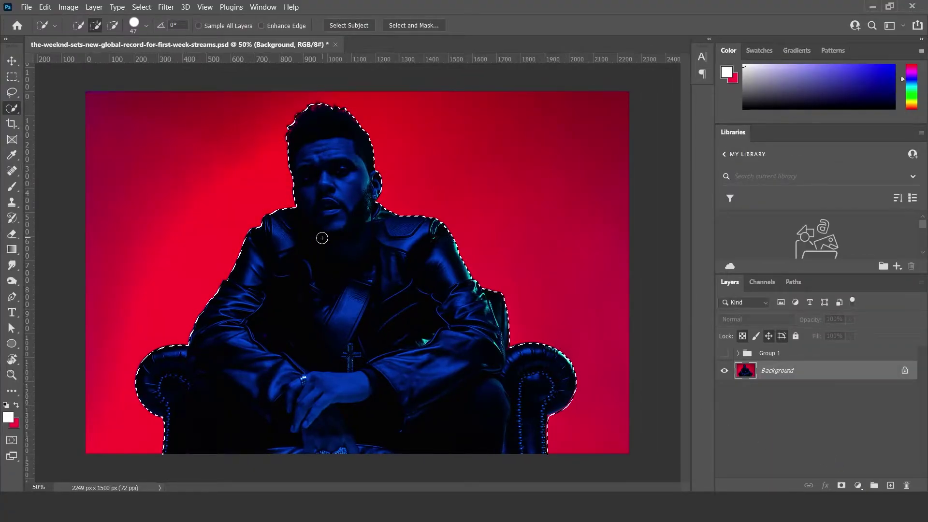
Step: Copy the selected figure to a new Layer 3 and check the cut-out against the background
right_click(322, 238)
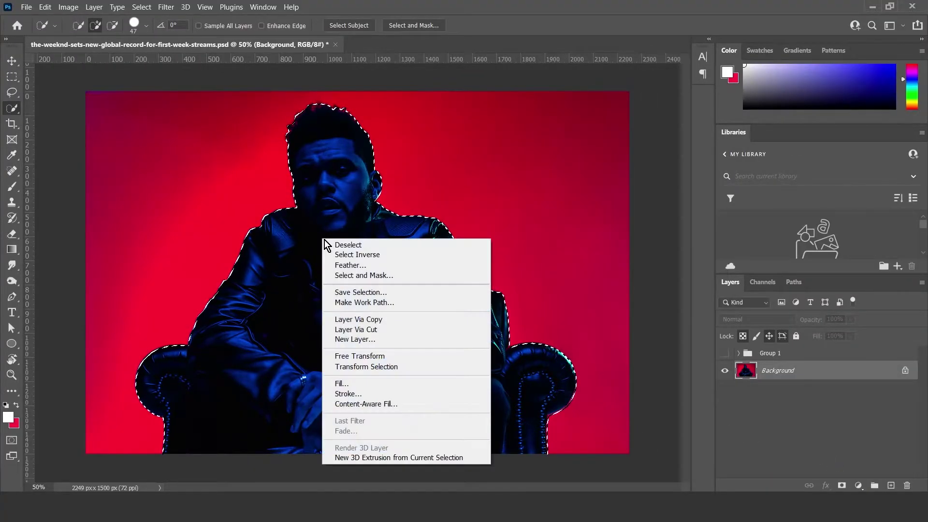
left_click(388, 320)
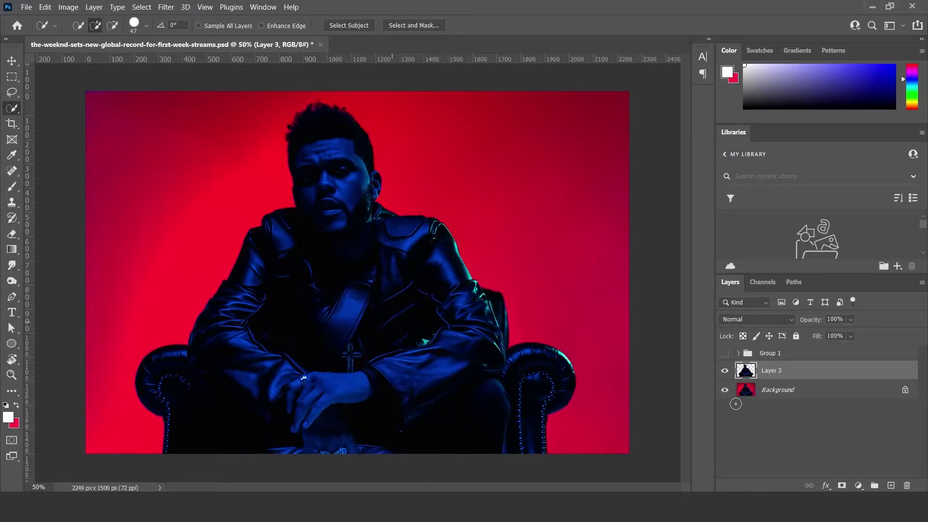
left_click(724, 390)
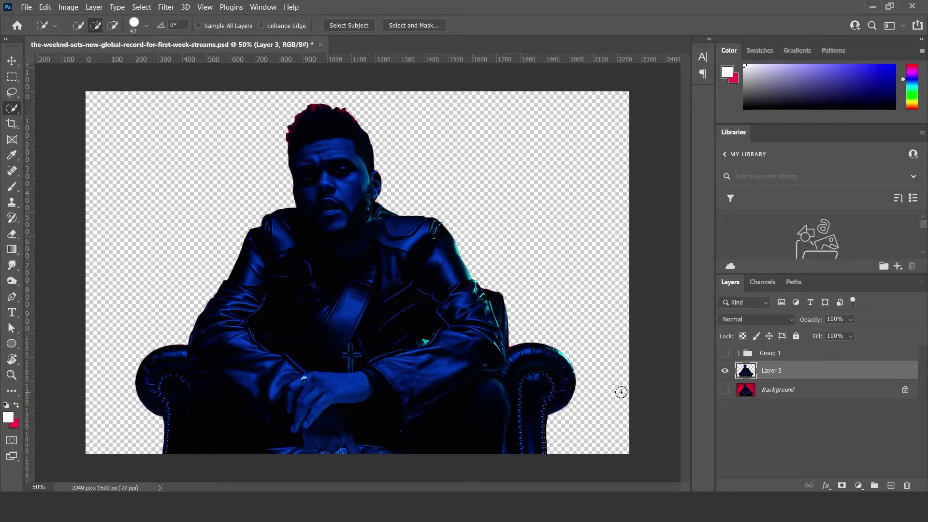
left_click(725, 390)
left_click(725, 390)
left_click(725, 390)
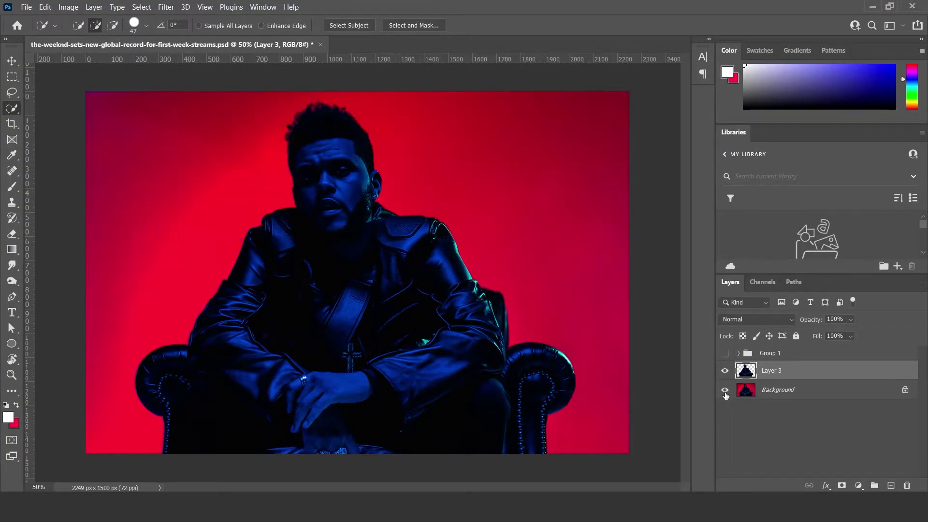
left_click(725, 390)
Step: Duplicate Layer 3 as Layer 3 copy and hide the copy as a backup
right_click(791, 373)
left_click(712, 56)
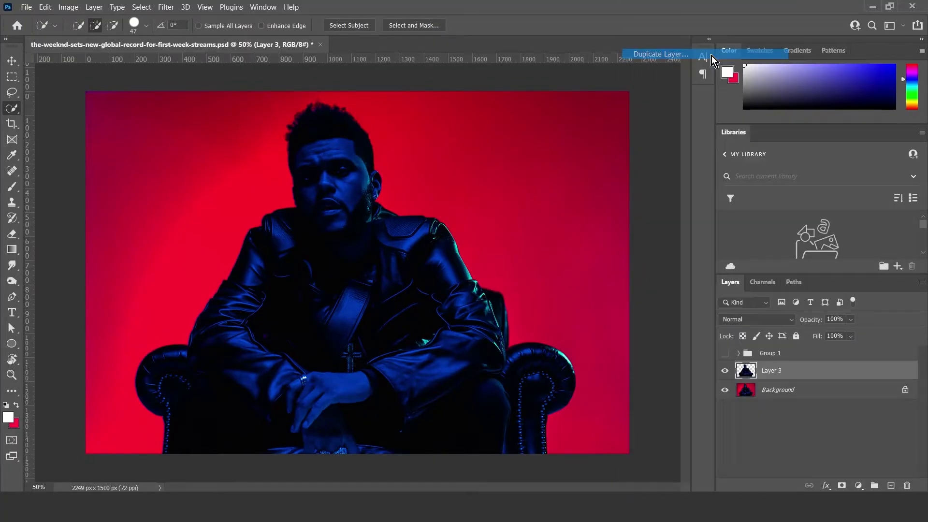
left_click(578, 135)
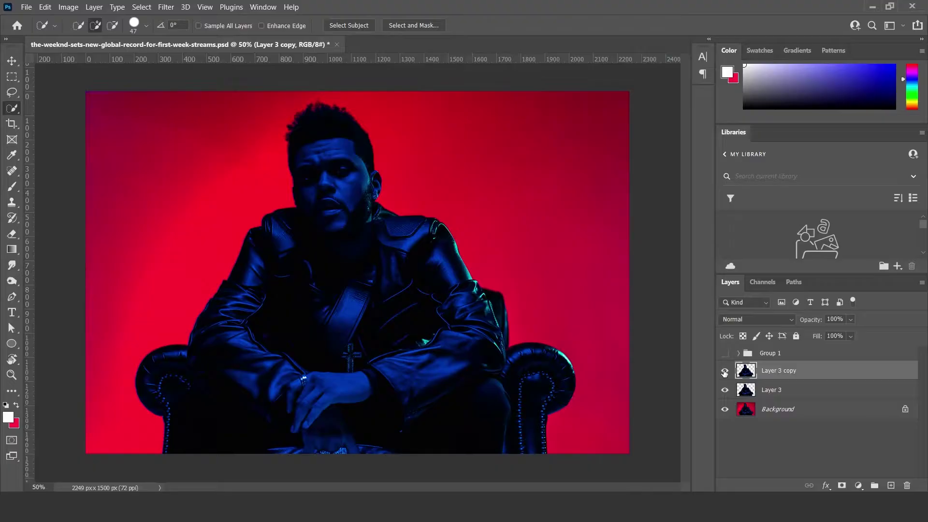
left_click(725, 371)
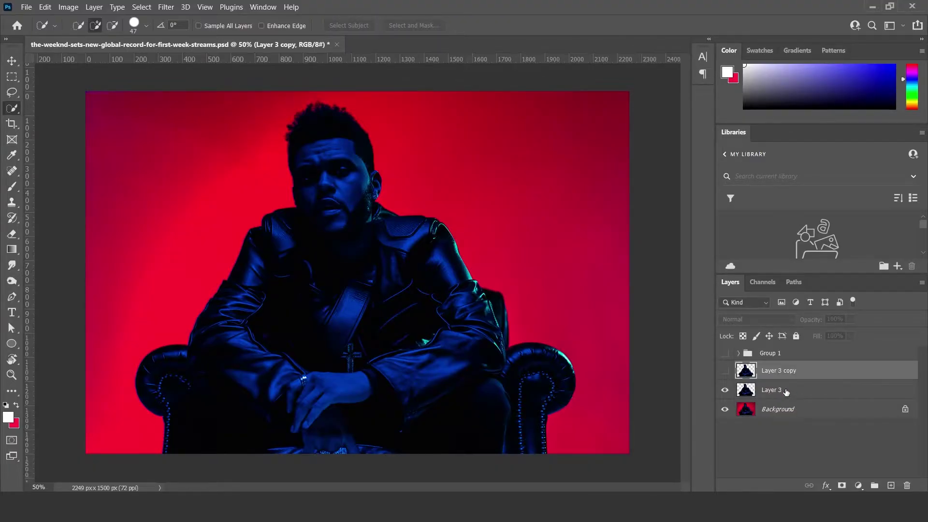
Step: Apply a Motion Blur of 148 pixels at -20° to Layer 3
left_click(774, 394)
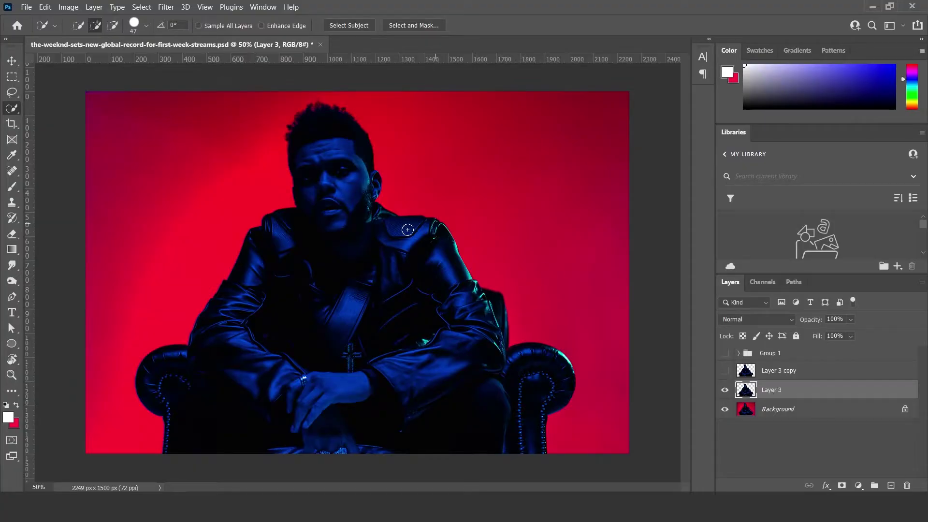
left_click(166, 12)
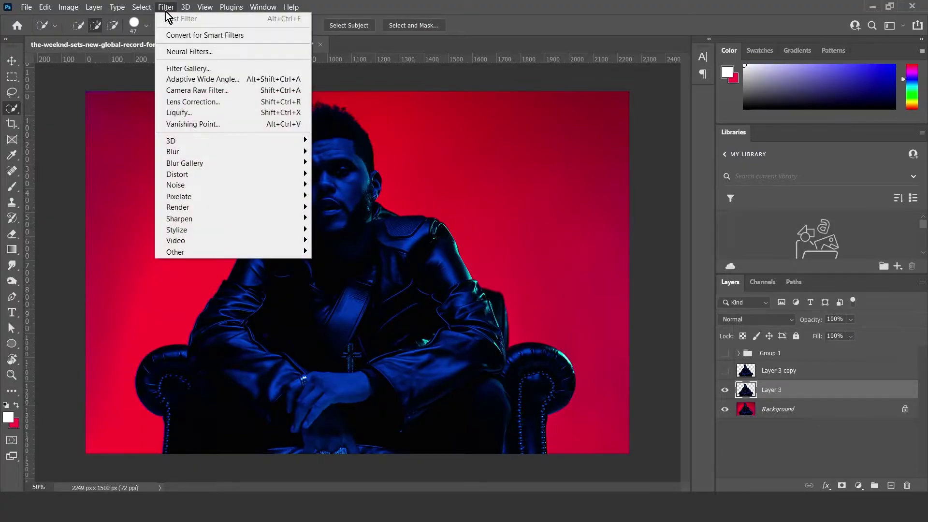
mouse_move(213, 156)
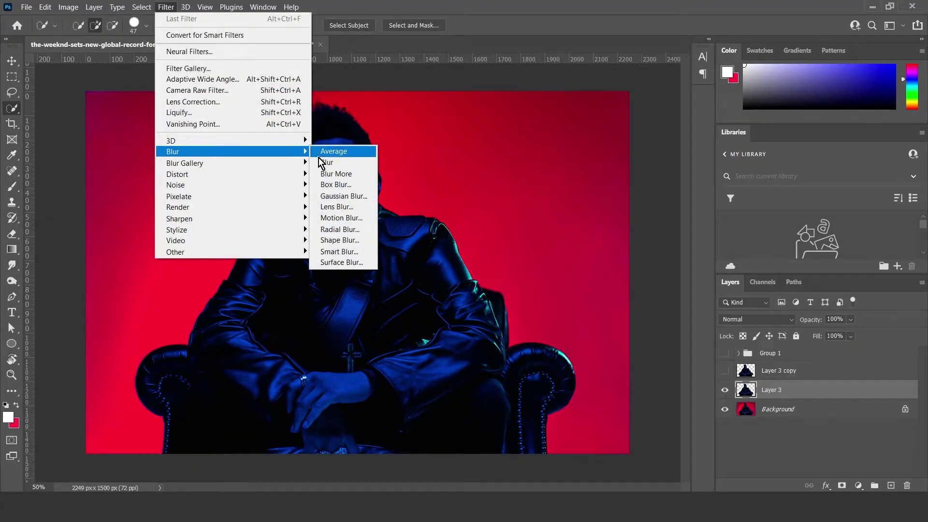
left_click(351, 221)
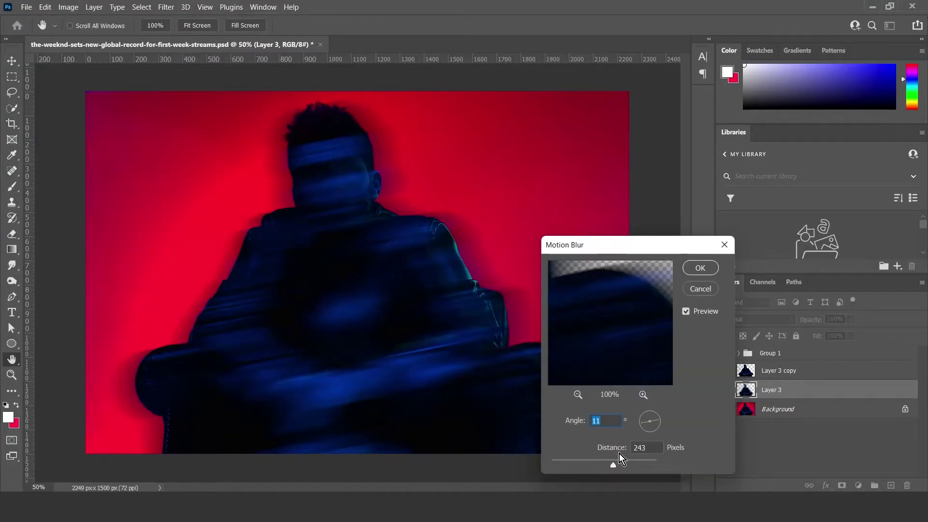
left_click_drag(616, 457, 596, 467)
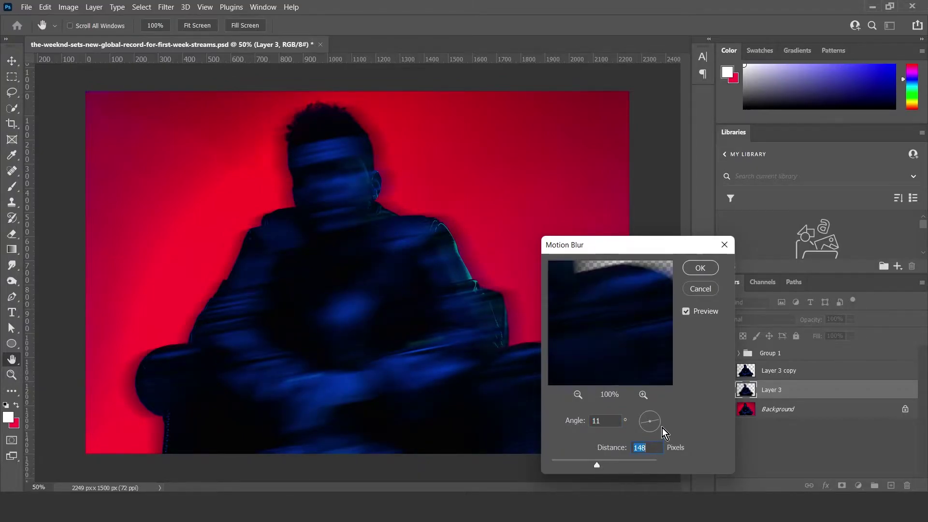
left_click_drag(666, 430, 665, 424)
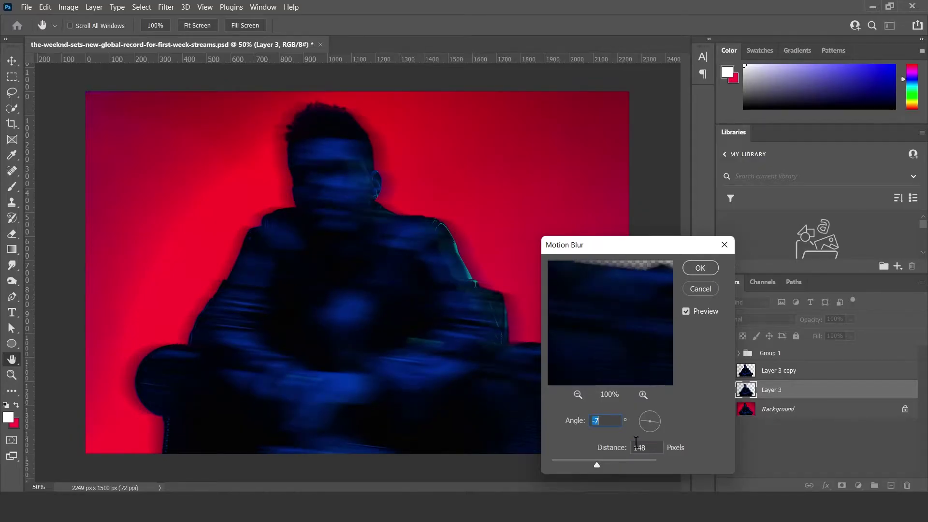
left_click(655, 429)
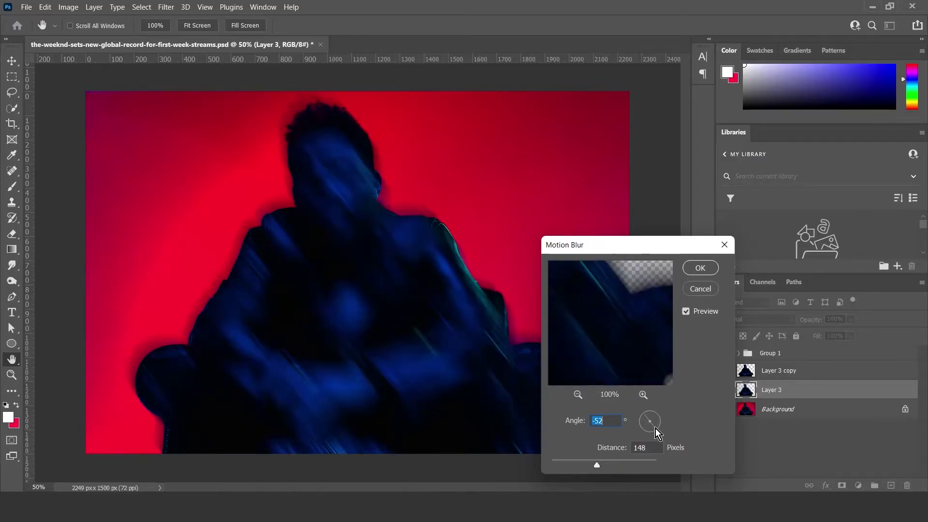
left_click(660, 425)
left_click_drag(659, 425, 659, 432)
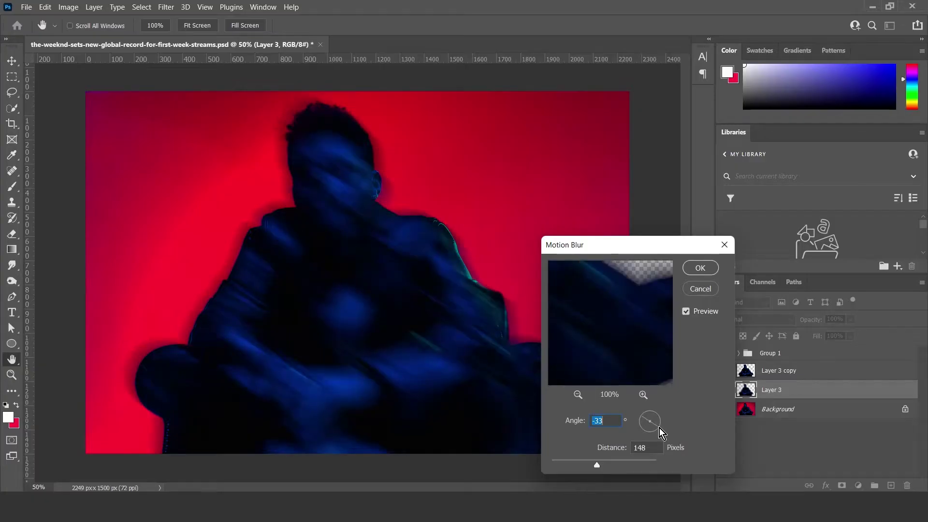
left_click(661, 429)
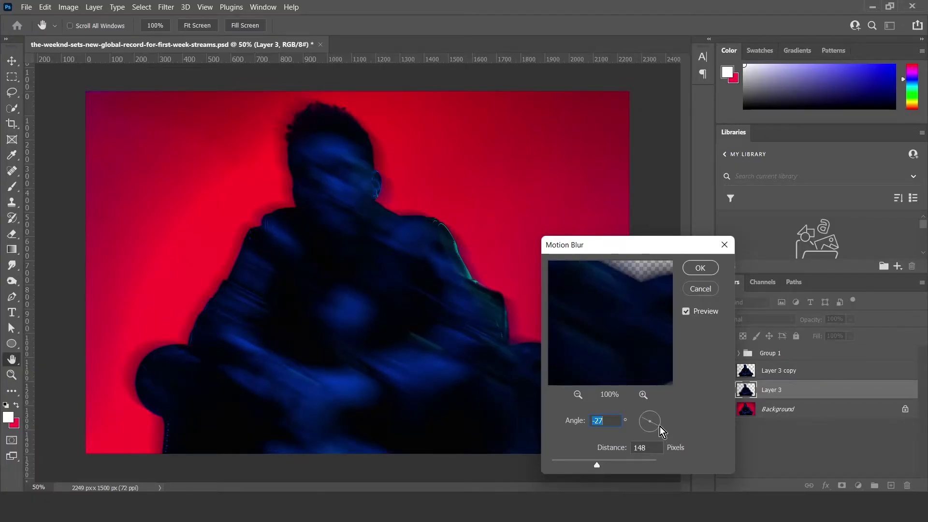
left_click(661, 427)
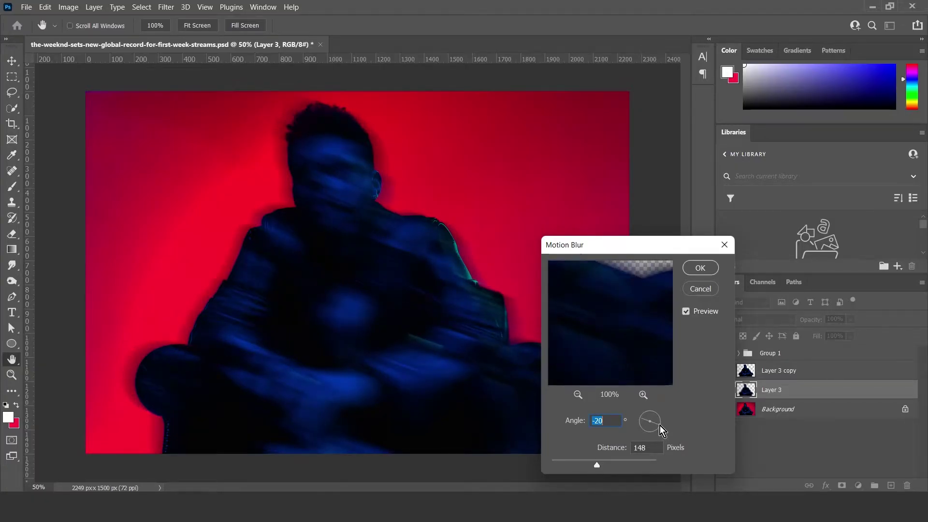
left_click(700, 268)
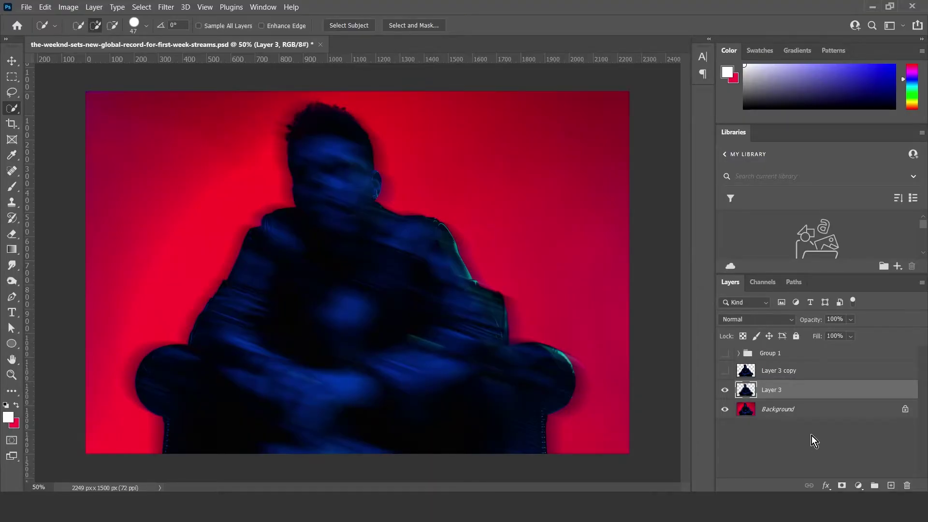
Step: Mask Layer 3 and paint black with a 385 px brush over the hands and chair
left_click(842, 485)
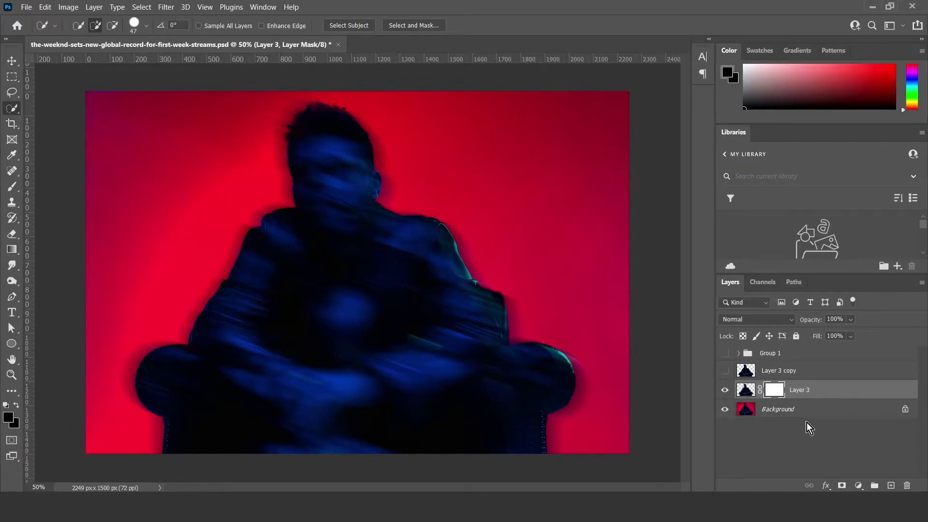
left_click(12, 186)
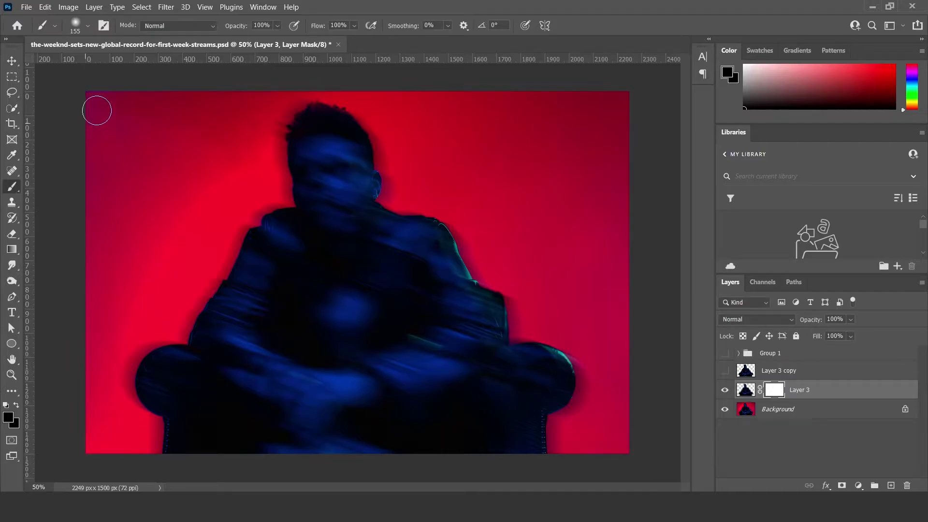
left_click(75, 25)
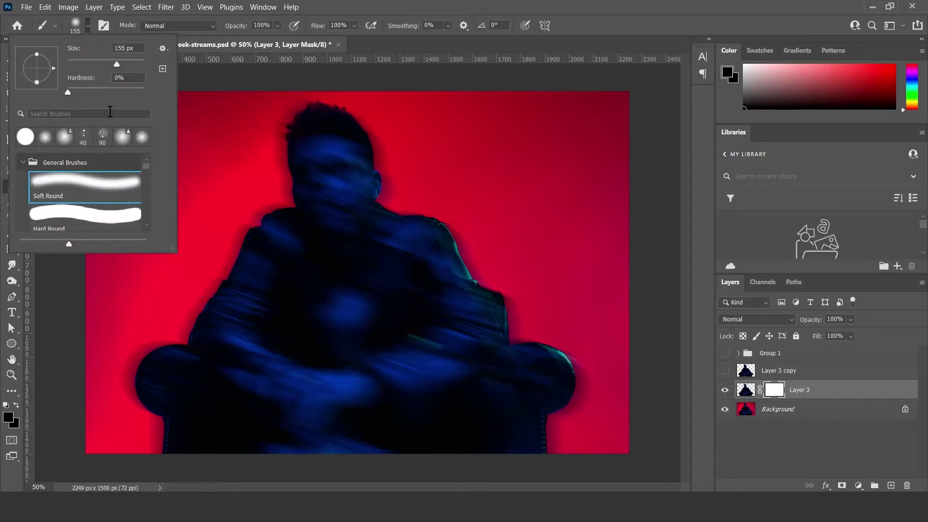
left_click(125, 64)
left_click_drag(132, 69, 139, 66)
key("Return")
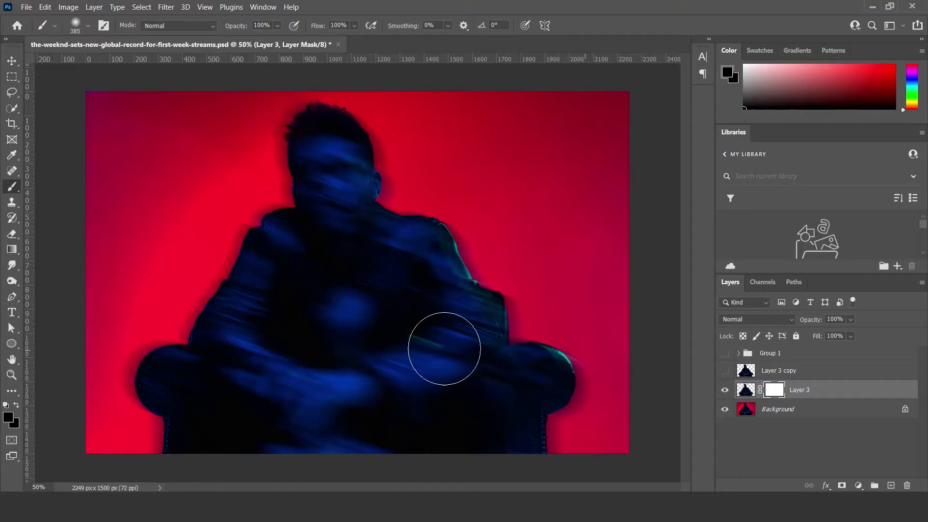
mouse_move(105, 297)
left_mouse_down()
mouse_move(100, 310)
mouse_move(242, 430)
mouse_move(58, 429)
mouse_move(323, 449)
mouse_move(474, 390)
mouse_move(559, 282)
mouse_move(500, 240)
mouse_move(482, 254)
mouse_move(486, 197)
mouse_move(445, 234)
mouse_move(445, 214)
mouse_move(419, 230)
mouse_move(435, 277)
mouse_move(286, 292)
mouse_move(244, 207)
mouse_move(326, 327)
mouse_move(460, 256)
mouse_move(579, 288)
mouse_move(573, 373)
mouse_move(538, 451)
mouse_move(497, 398)
mouse_move(187, 337)
mouse_move(125, 315)
mouse_move(472, 299)
mouse_move(531, 384)
mouse_move(528, 423)
mouse_move(567, 348)
left_mouse_up()
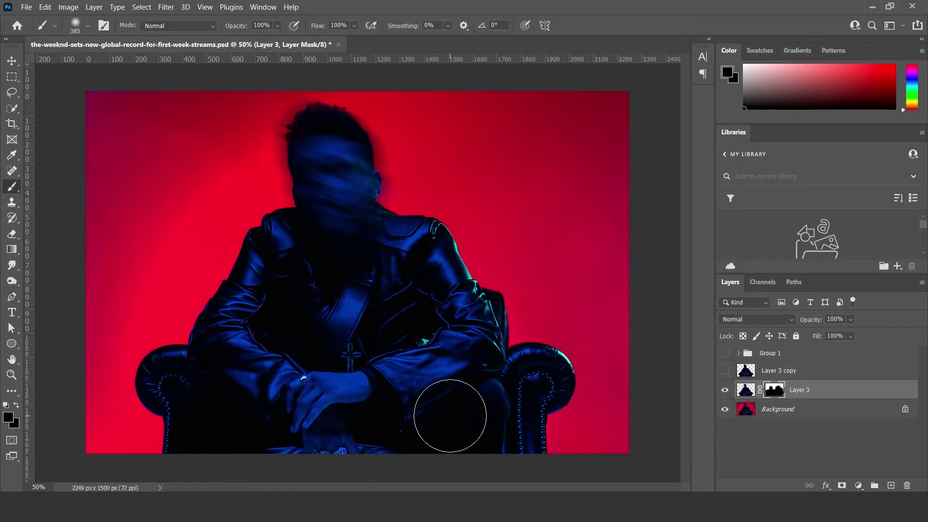
Step: Smudge Layer 3's face with a 61 px Smudge brush, raising Strength to 40%
key("ctrl+2")
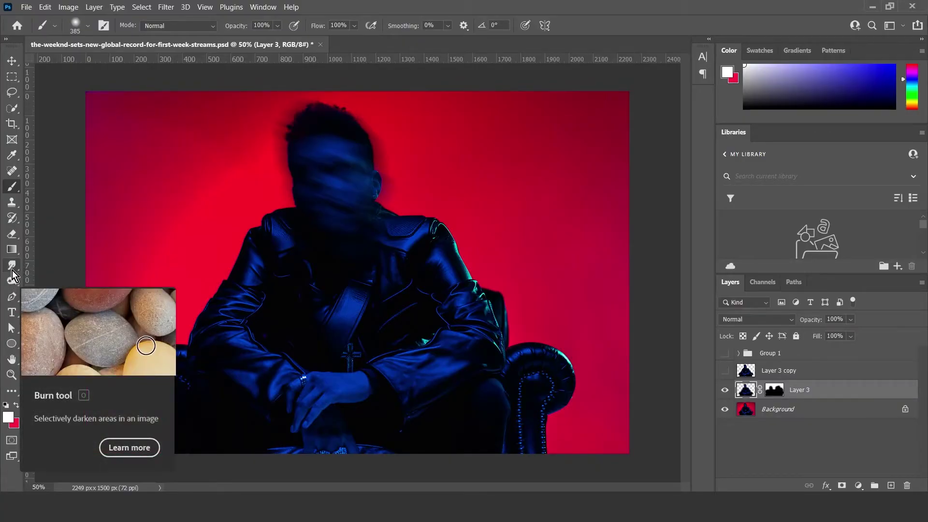
left_click_drag(11, 264, 76, 294)
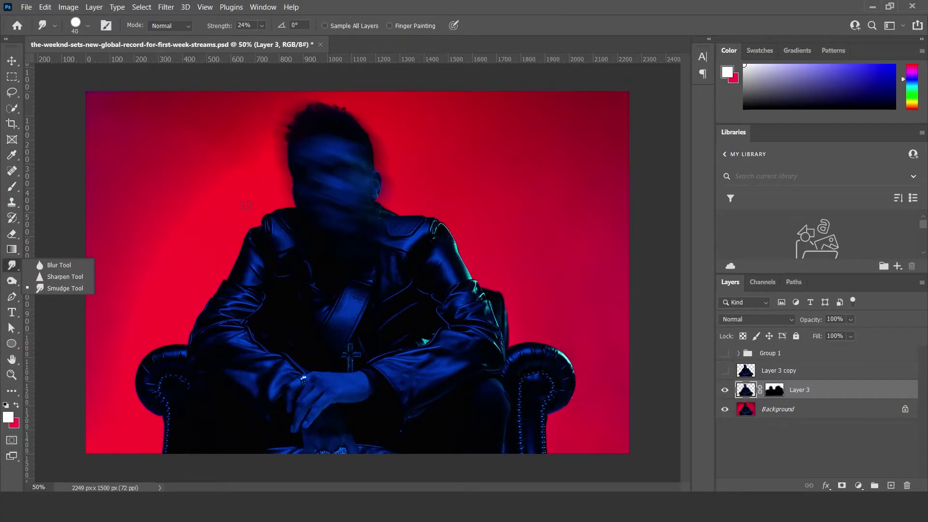
right_click(340, 180)
left_click_drag(467, 217, 474, 216)
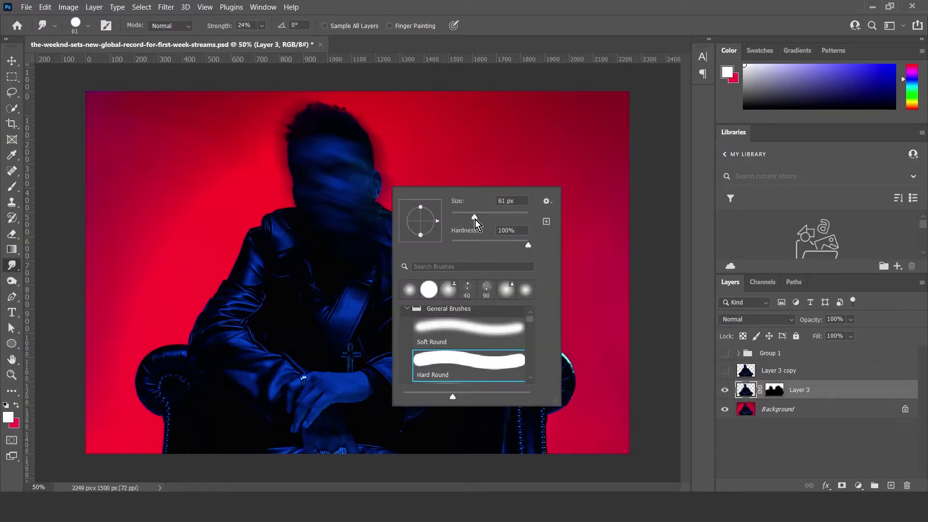
left_click(296, 150)
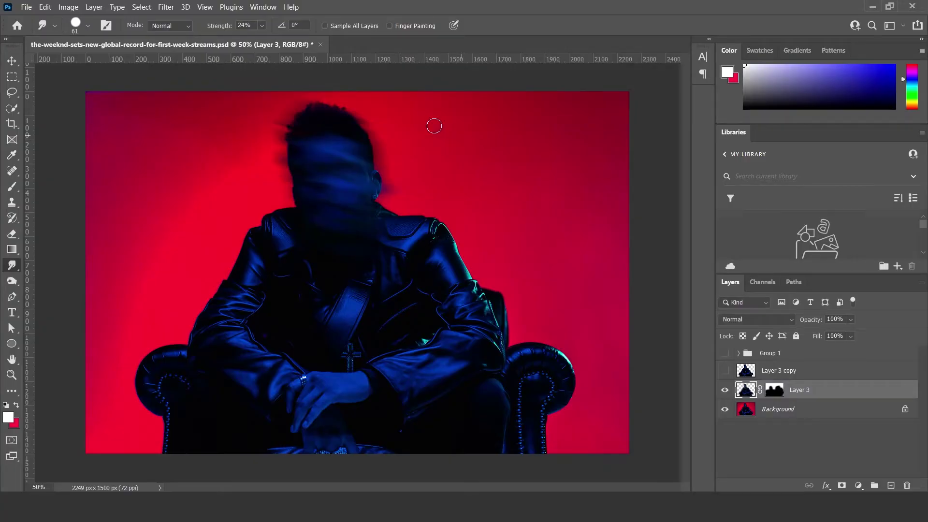
left_click(263, 26)
left_click_drag(274, 39, 275, 39)
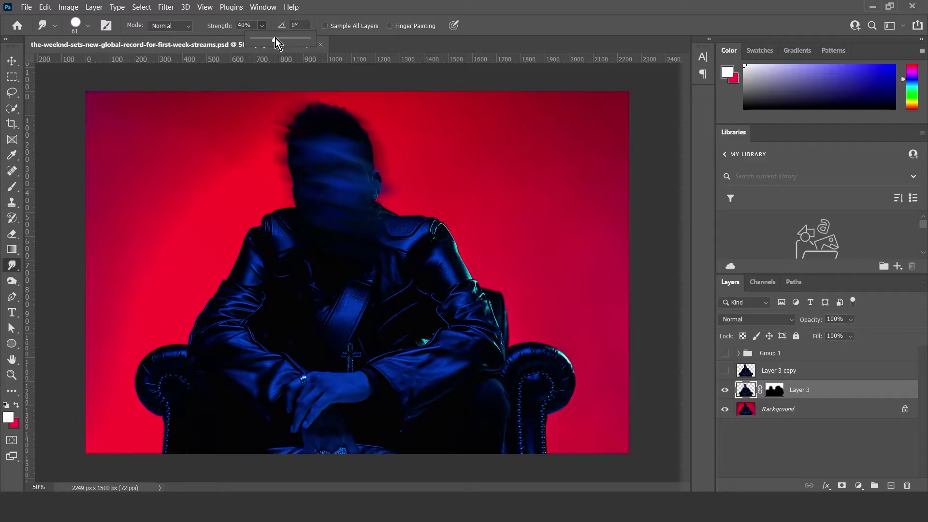
Step: Show Layer 3 copy and apply a Motion Blur at 35° with distance 148
left_click(757, 373)
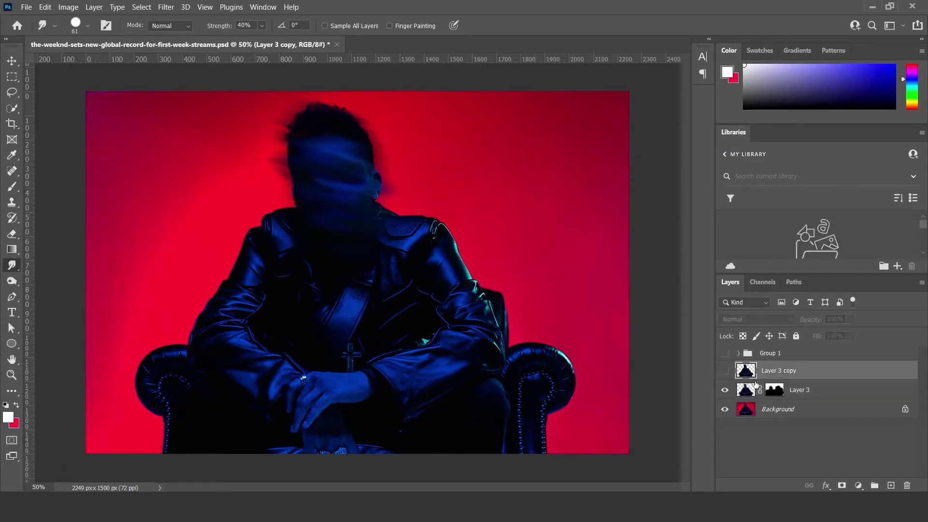
left_click(725, 371)
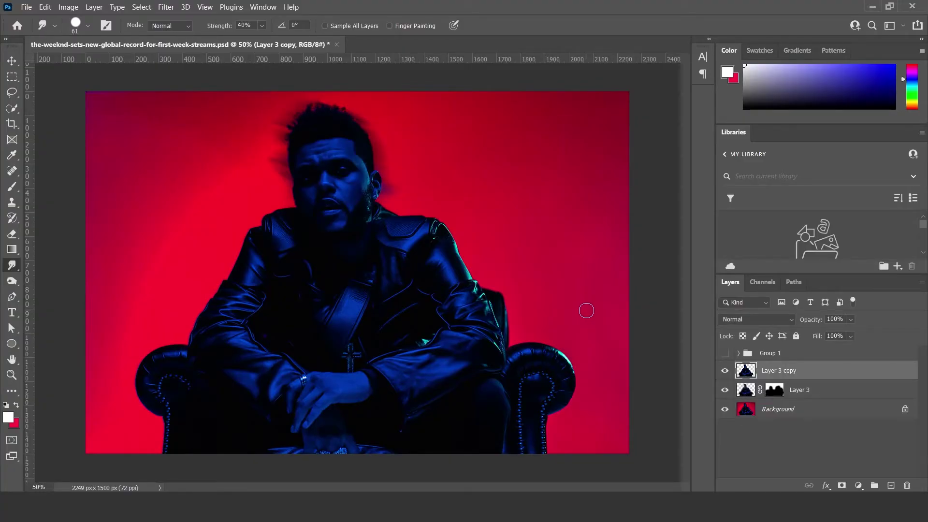
left_click(167, 7)
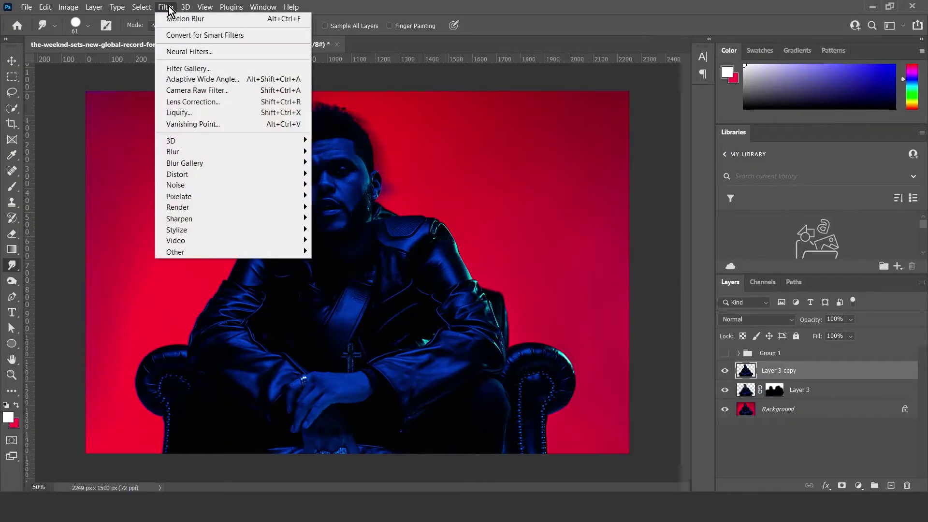
mouse_move(198, 152)
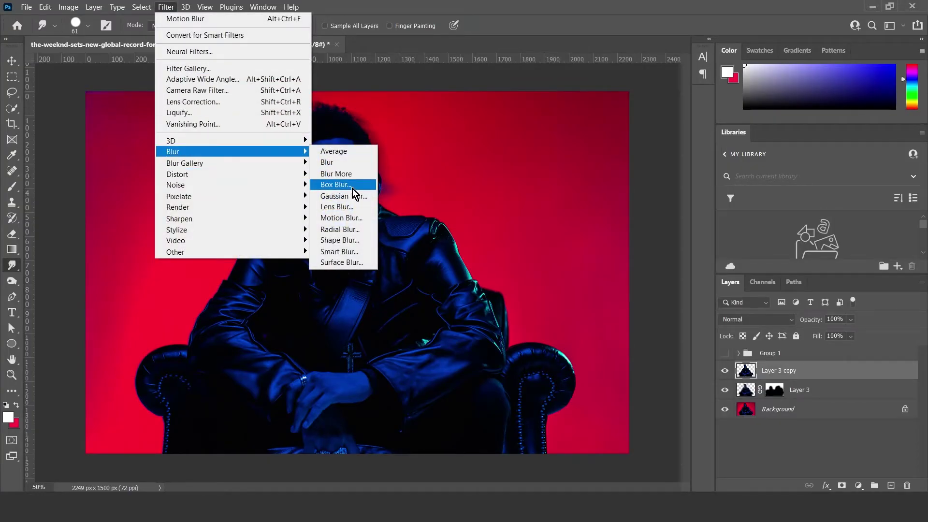
left_click(353, 219)
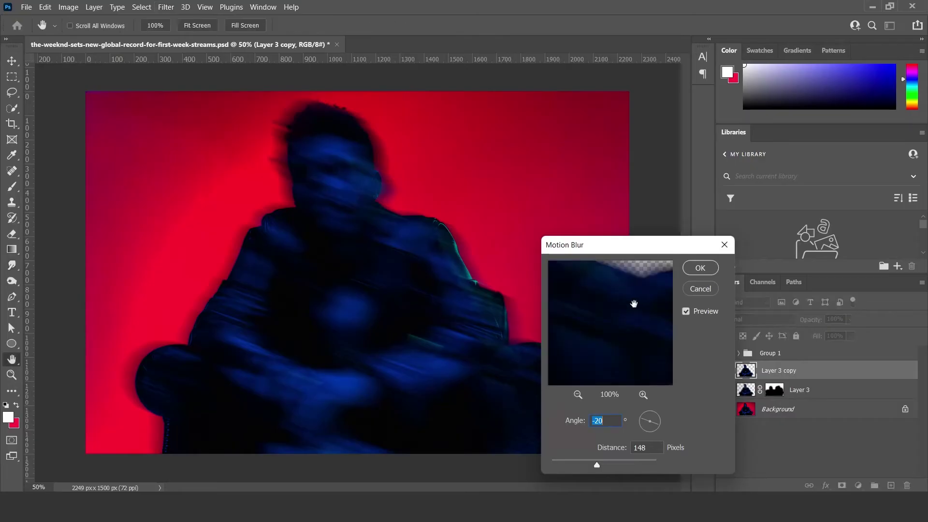
left_click_drag(651, 432, 665, 418)
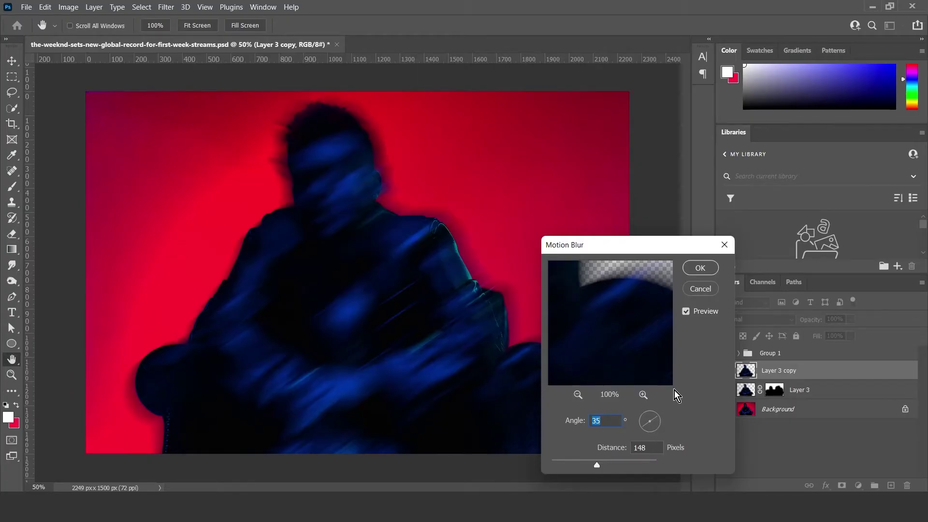
left_click(698, 269)
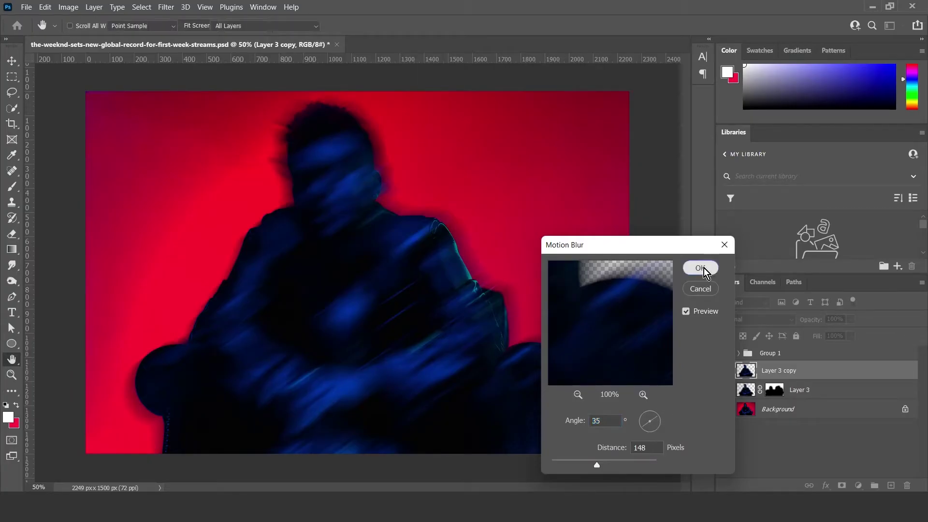
Step: Mask Layer 3 copy and paint black over the chair, hands and left sleeve
left_click(843, 484)
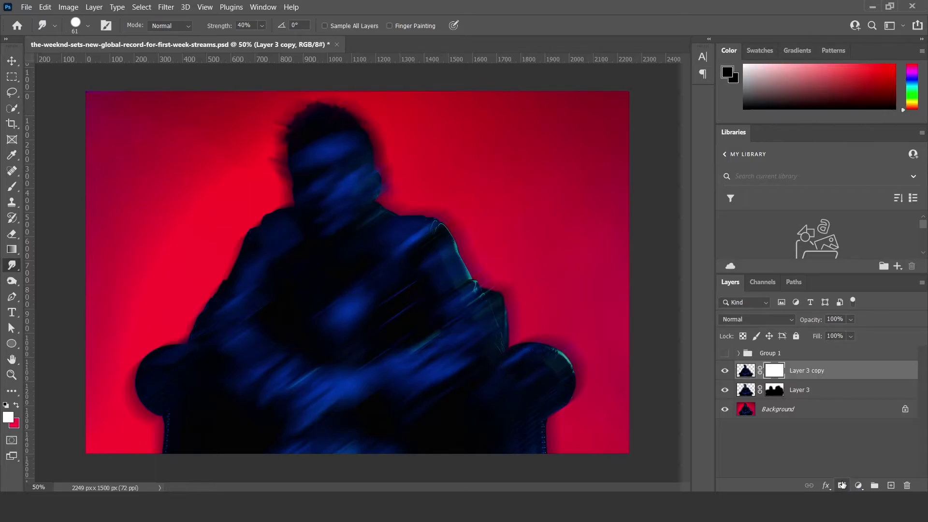
left_click(11, 186)
mouse_move(129, 342)
left_mouse_down()
mouse_move(289, 439)
mouse_move(397, 432)
mouse_move(621, 369)
mouse_move(425, 390)
mouse_move(408, 373)
mouse_move(468, 221)
mouse_move(388, 321)
mouse_move(232, 215)
mouse_move(521, 310)
mouse_move(396, 375)
mouse_move(590, 406)
mouse_move(443, 443)
mouse_move(429, 394)
left_mouse_up()
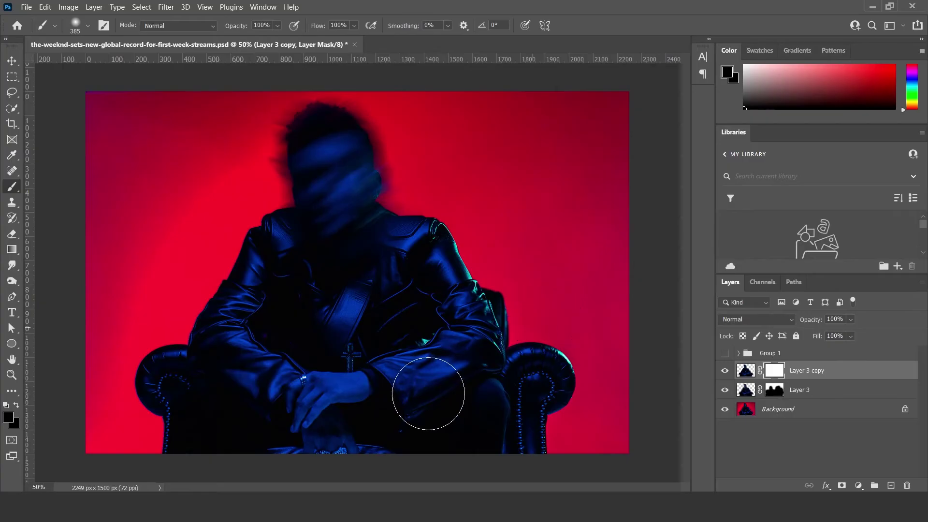
left_click_drag(499, 245, 248, 328)
Step: Paint white over the head to restore its blur, undoing the strokes on the shoulders
key("x")
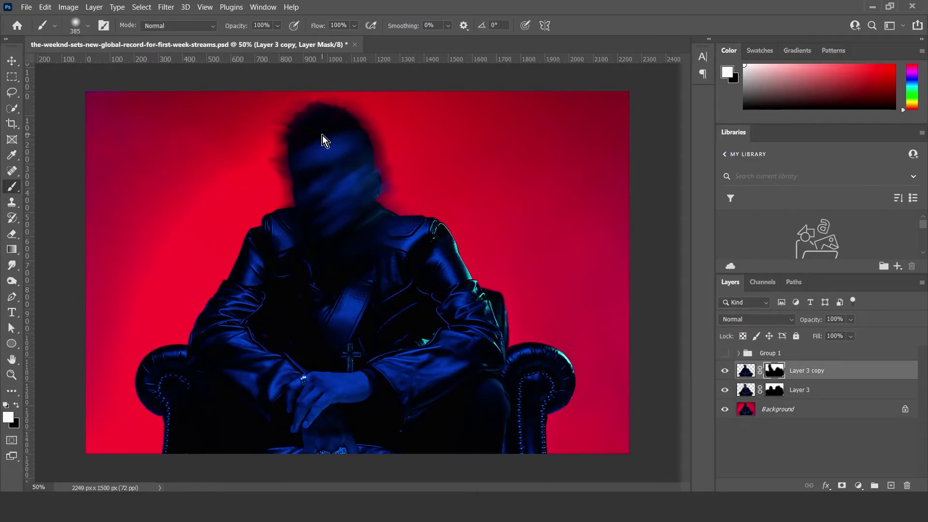
mouse_move(322, 135)
left_mouse_down()
mouse_move(330, 218)
mouse_move(234, 295)
mouse_move(316, 316)
mouse_move(324, 307)
mouse_move(343, 338)
left_mouse_up()
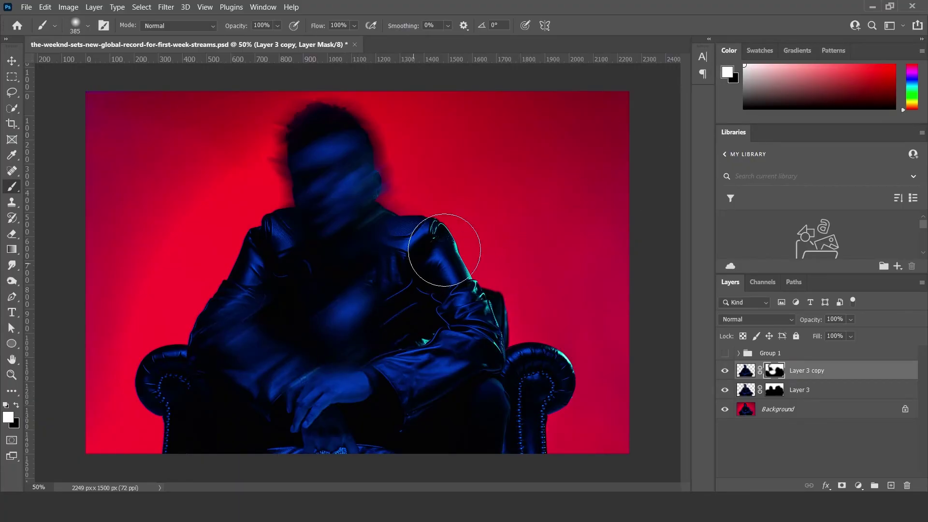
mouse_move(435, 290)
left_mouse_down()
mouse_move(415, 267)
mouse_move(485, 242)
mouse_move(333, 241)
mouse_move(275, 216)
mouse_move(274, 335)
left_mouse_up()
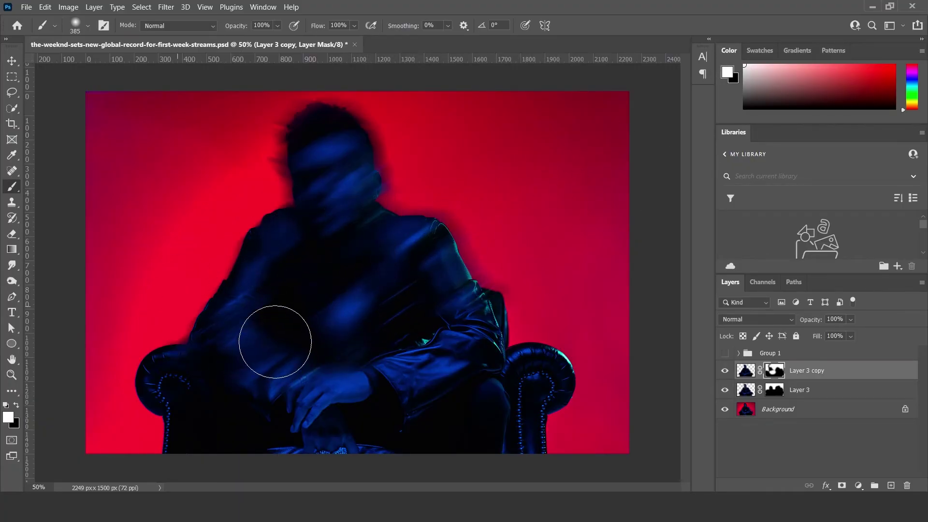
key("ctrl+z")
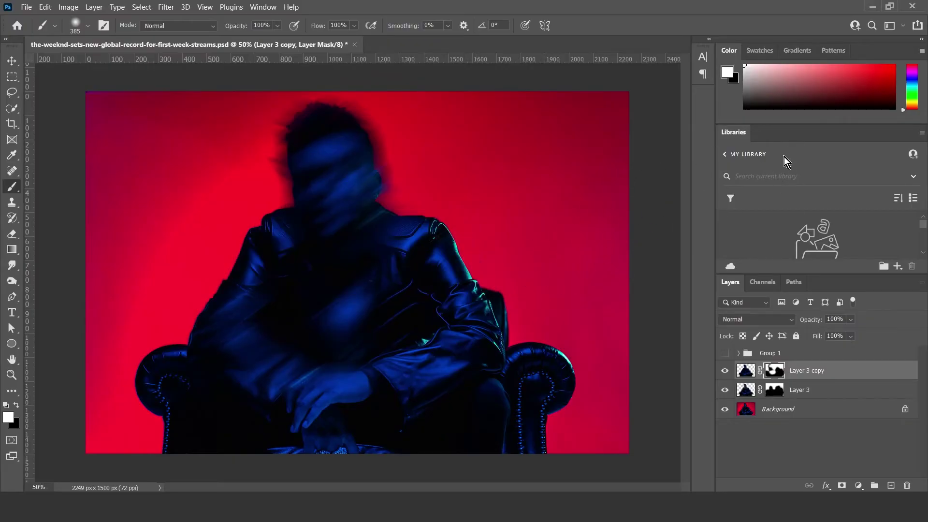
key("ctrl+z")
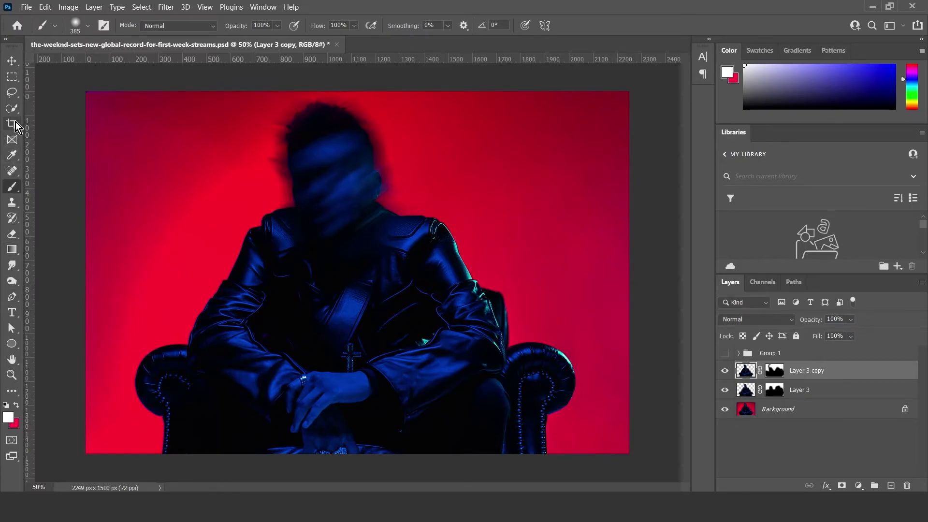
left_click(11, 202)
right_click(11, 202)
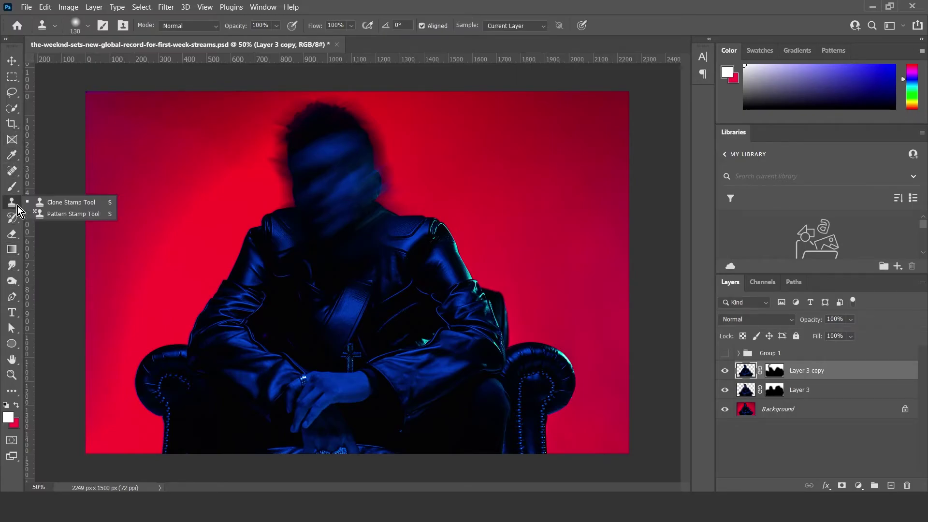
left_click(65, 203)
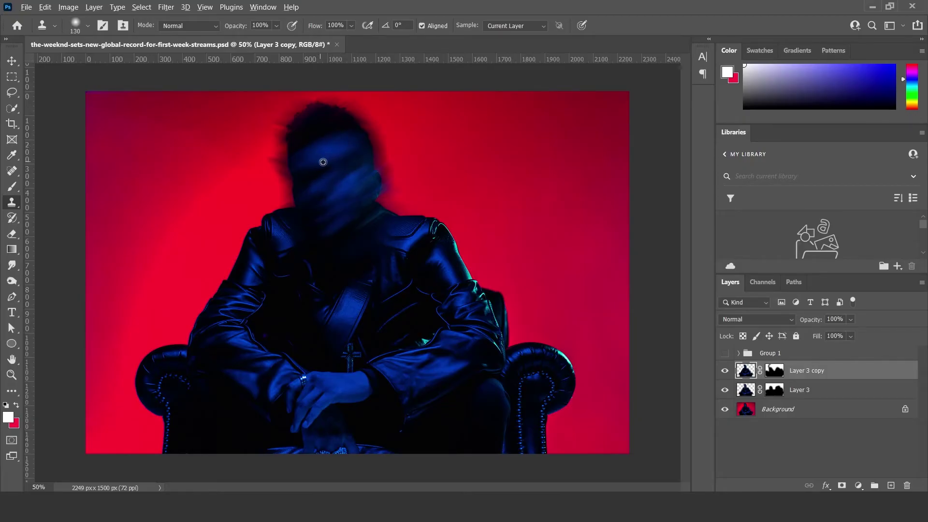
left_click(310, 174, "alt")
mouse_move(334, 171)
left_mouse_down()
mouse_move(365, 212)
mouse_move(323, 221)
mouse_move(304, 187)
mouse_move(353, 140)
mouse_move(364, 137)
mouse_move(377, 183)
mouse_move(398, 183)
mouse_move(371, 211)
mouse_move(386, 186)
mouse_move(363, 150)
mouse_move(379, 134)
mouse_move(329, 131)
left_mouse_up()
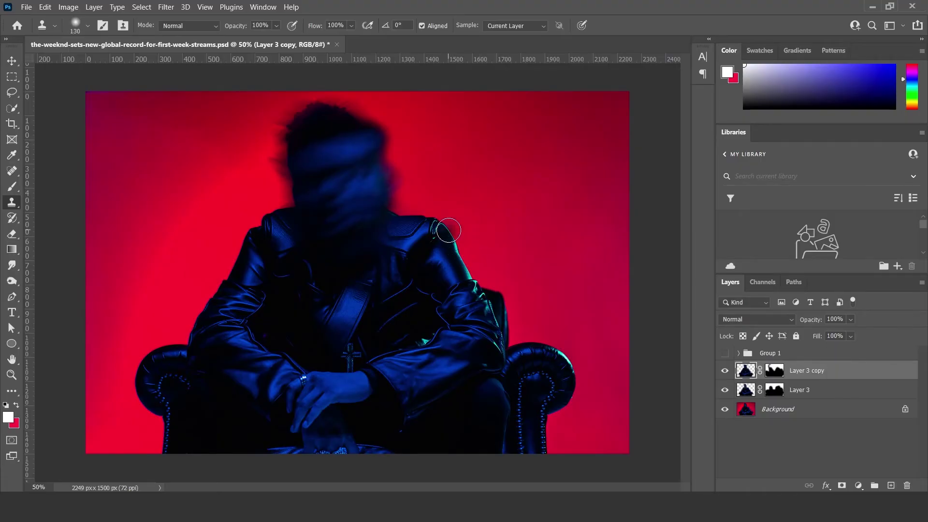
key("ctrl+z")
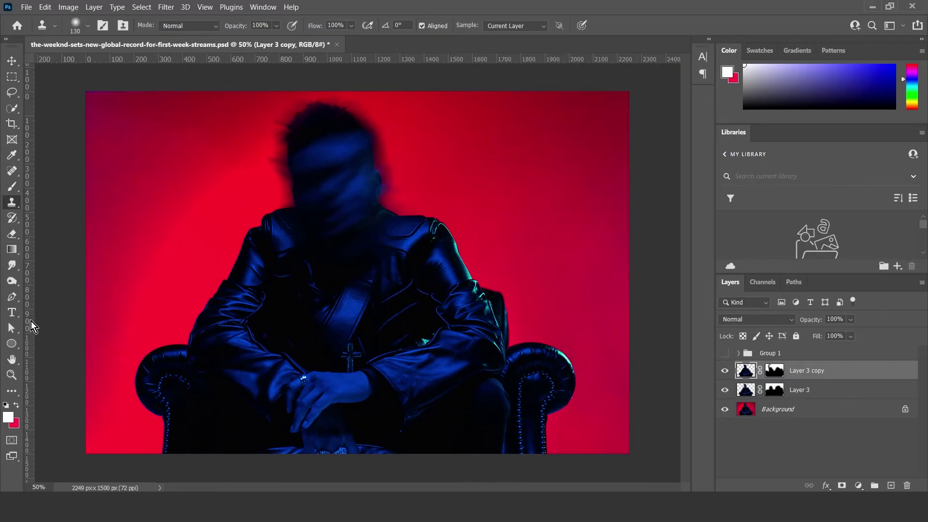
left_click(12, 265)
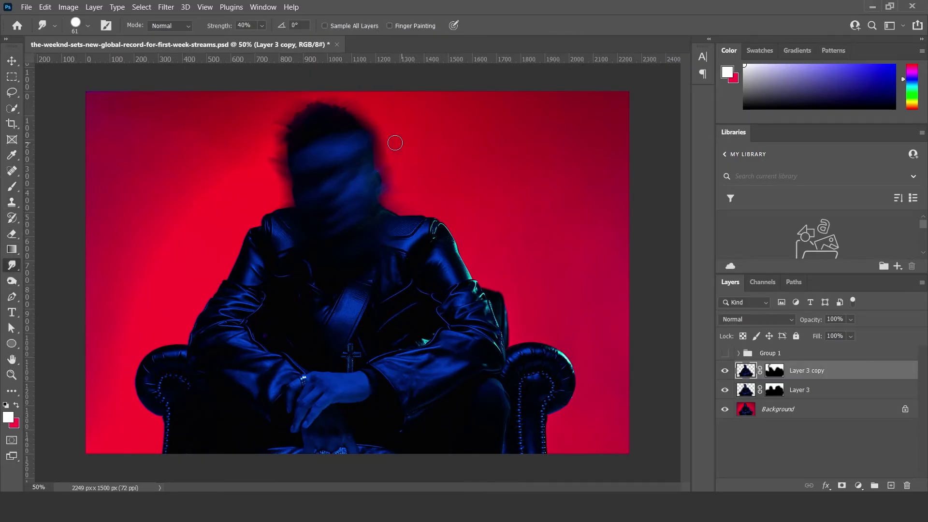
left_click_drag(382, 184, 404, 199)
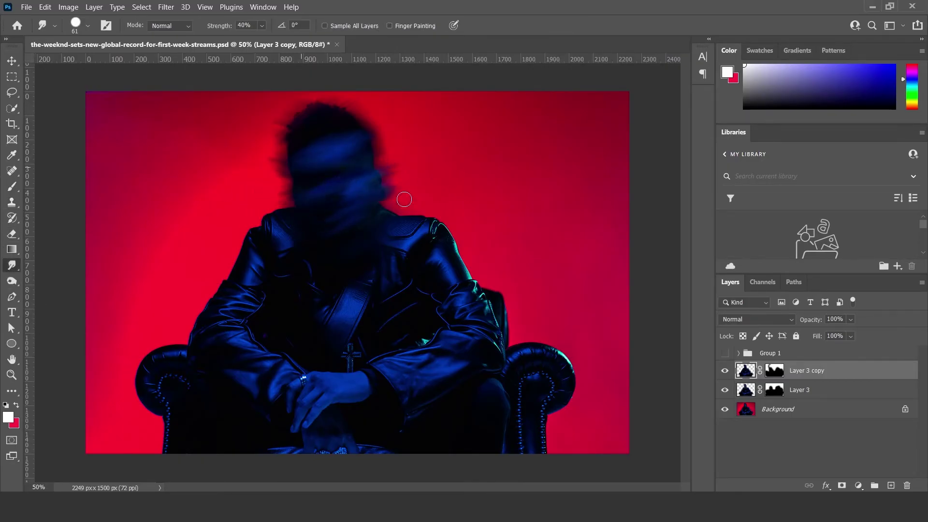
key("ctrl+z")
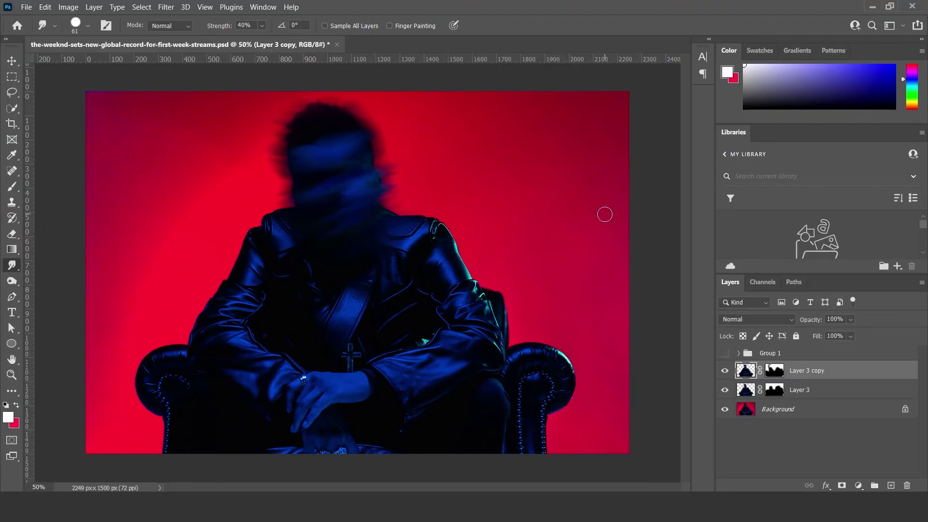
Step: Add a Levels adjustment layer with midtones at 1.33 and white input at 240
left_click(860, 486)
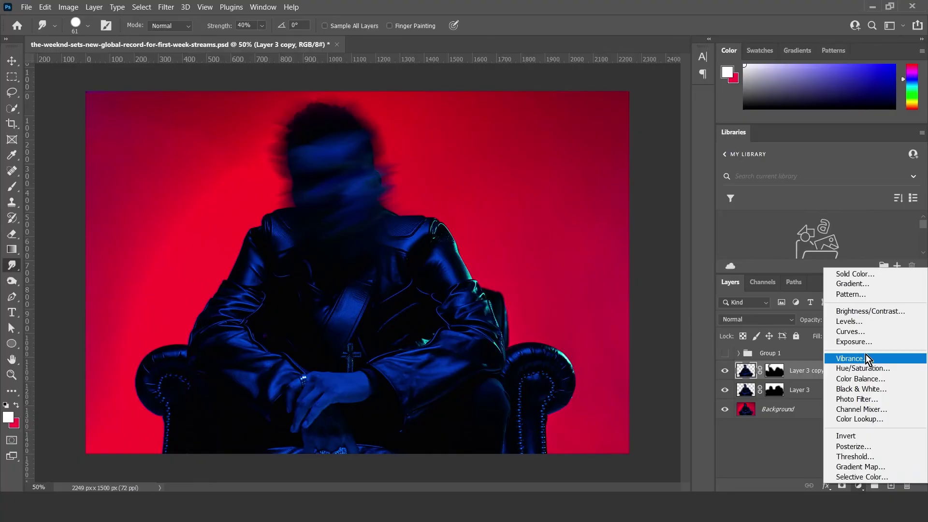
left_click(860, 324)
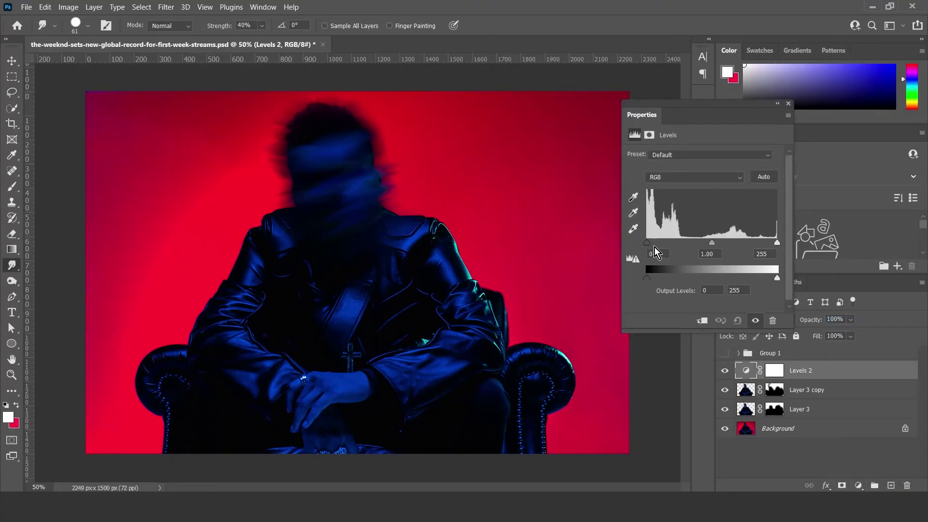
mouse_move(647, 242)
left_mouse_down()
mouse_move(666, 243)
mouse_move(633, 248)
left_mouse_up()
left_click_drag(715, 243, 701, 244)
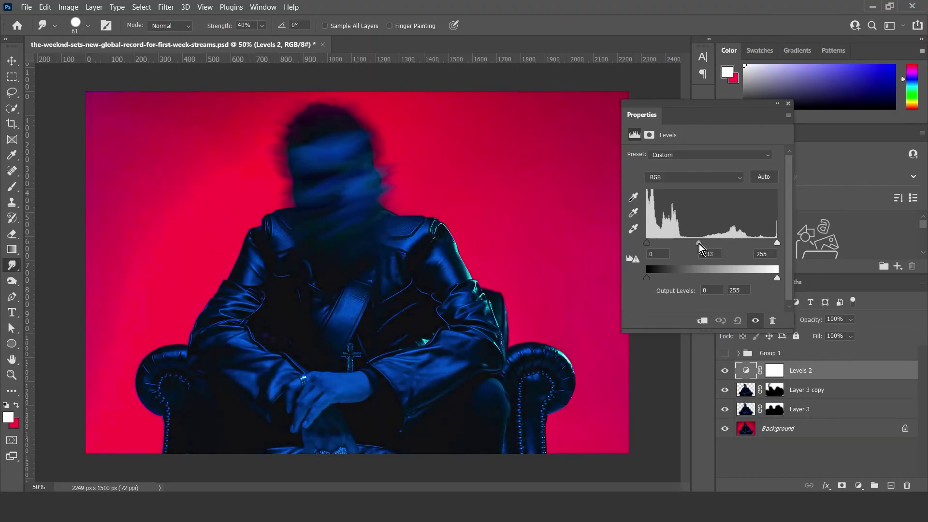
left_click_drag(777, 243, 765, 252)
Step: Close the Levels properties, zoom in on the blurred face, then zoom back out to fit the image
left_click(789, 104)
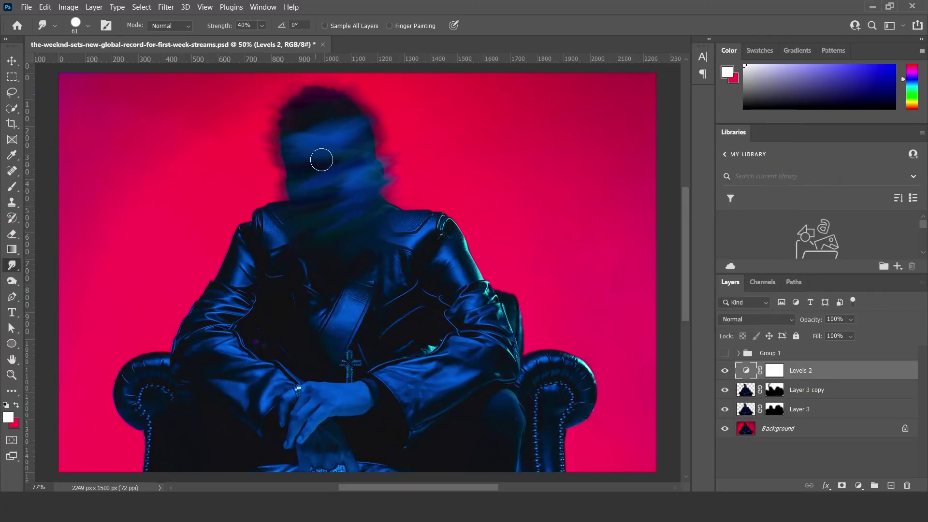
scroll(321, 160, "up", 5)
scroll(321, 161, "down", 4)
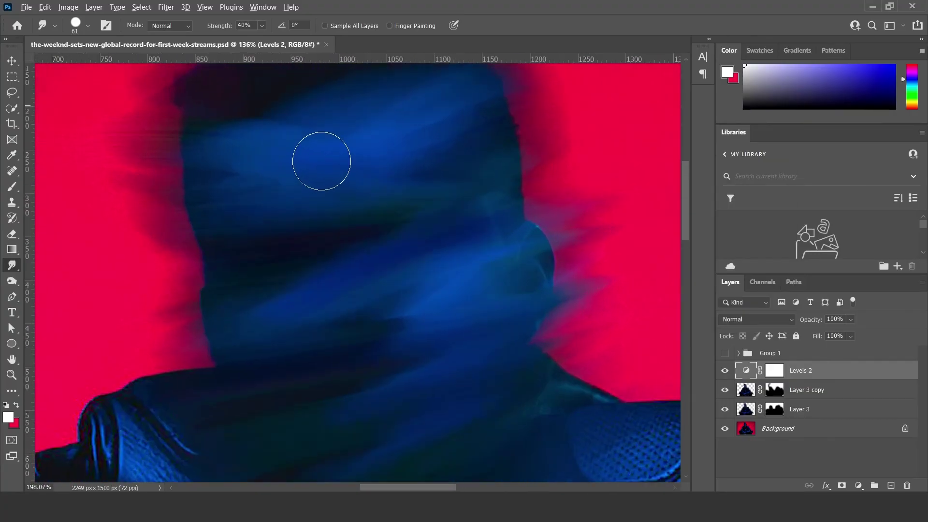
scroll(321, 161, "down", 2)
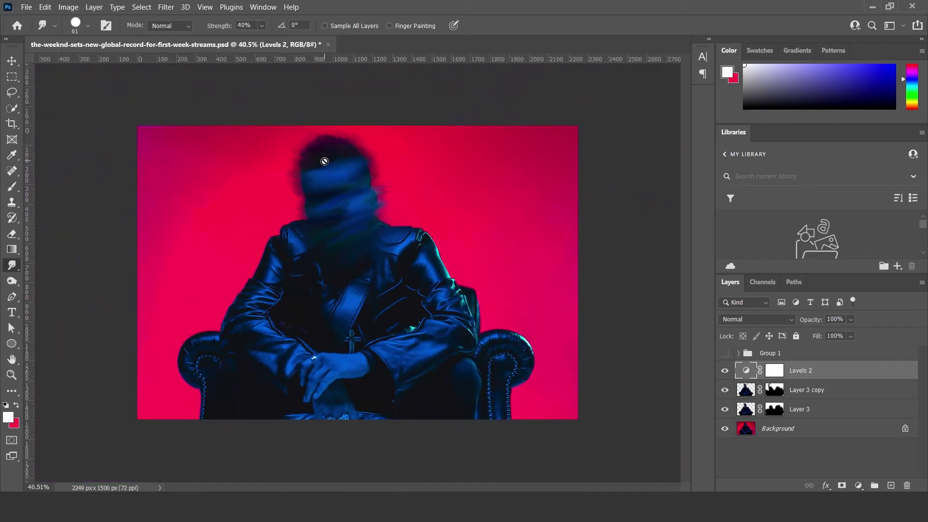